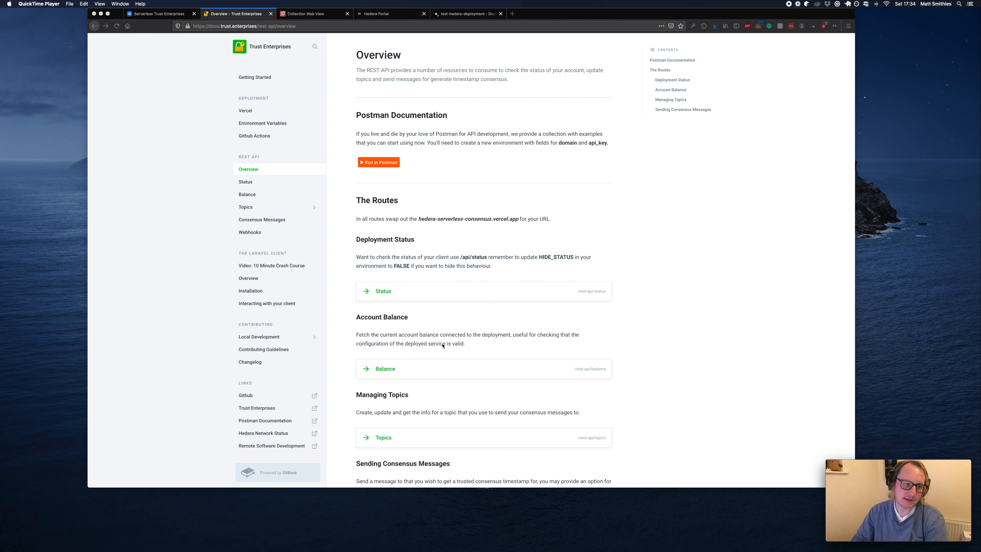
Launch the REST API collection from the GitBook Overview page's Run in Postman button.
click(397, 161)
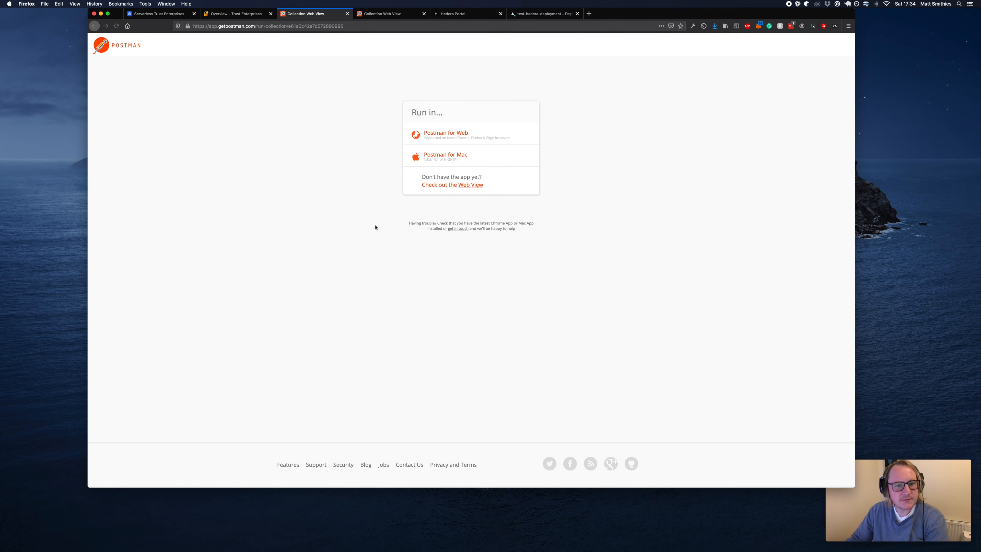
Import the collection into the Postman desktop app and reposition its window.
click(456, 159)
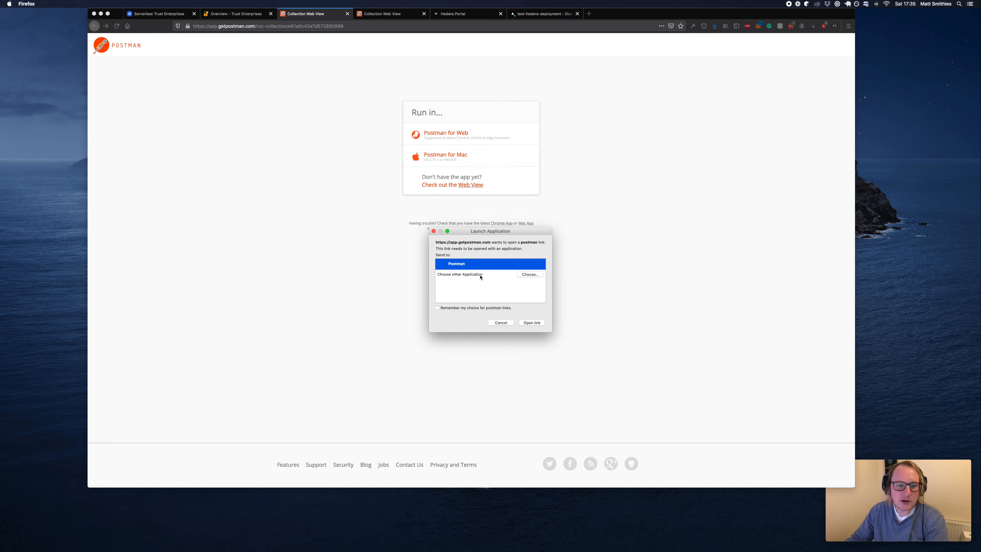
click(532, 323)
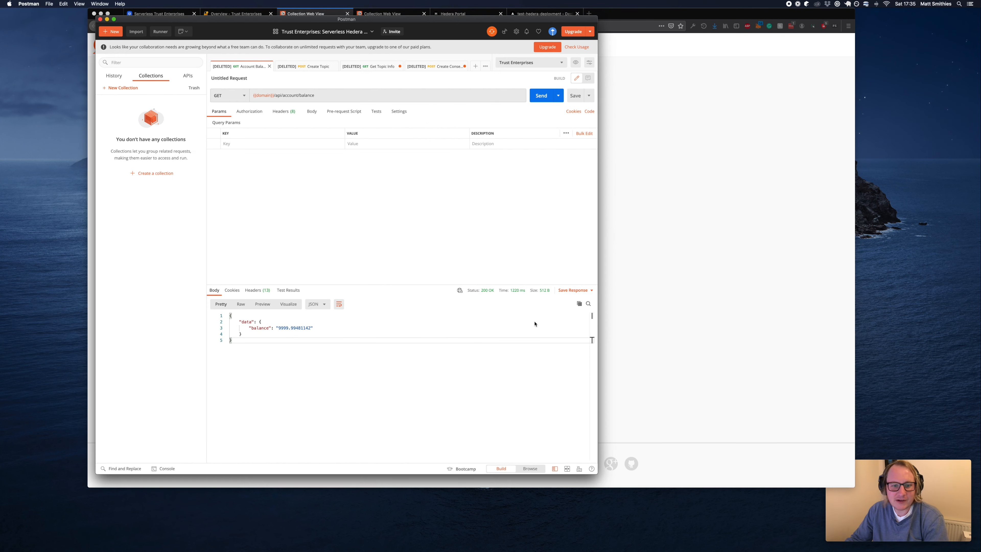
drag(385, 20, 339, 57)
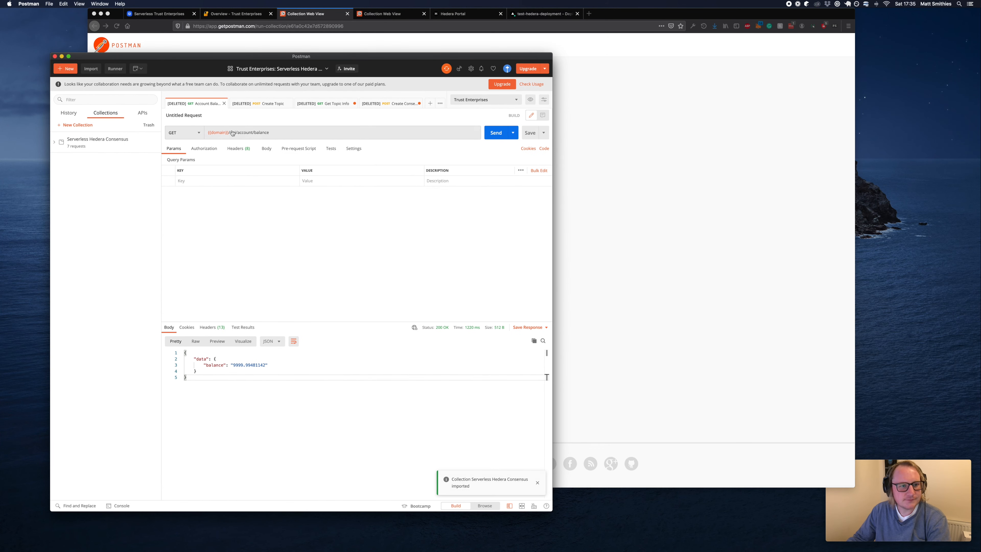
Close the leftover Account Balance, Create Topic, Get Topic Info and Create Consensus tabs without saving.
click(224, 104)
click(223, 103)
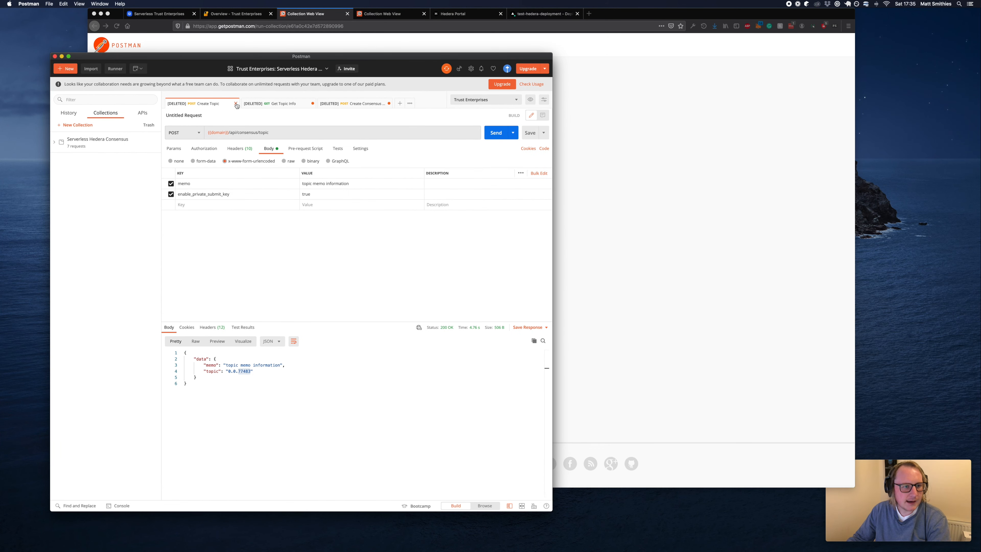
click(236, 104)
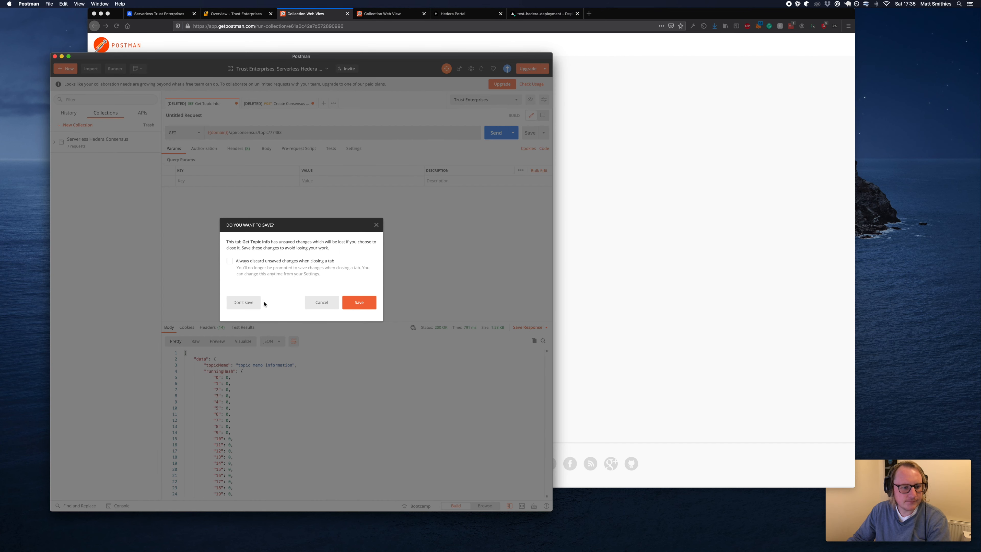
click(243, 306)
click(235, 103)
click(244, 303)
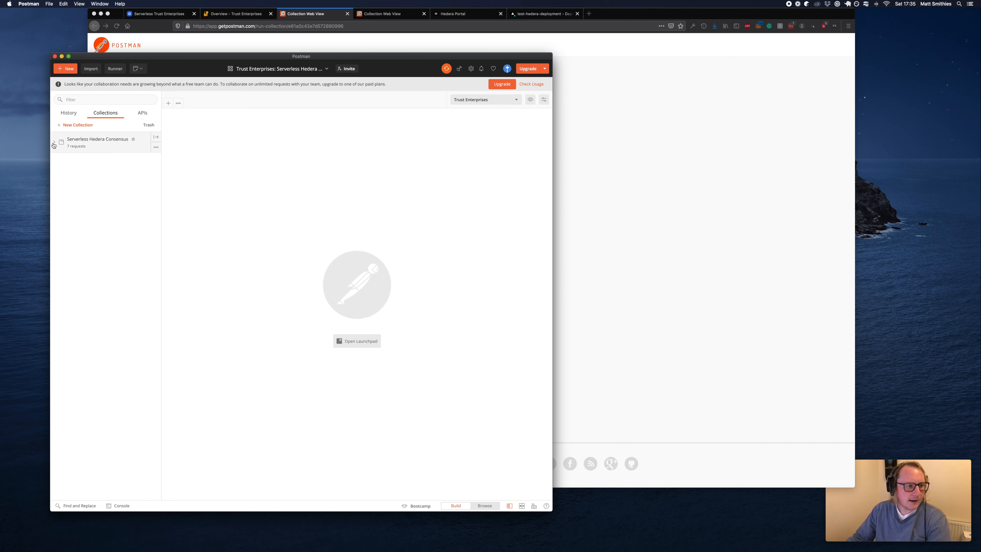
click(79, 147)
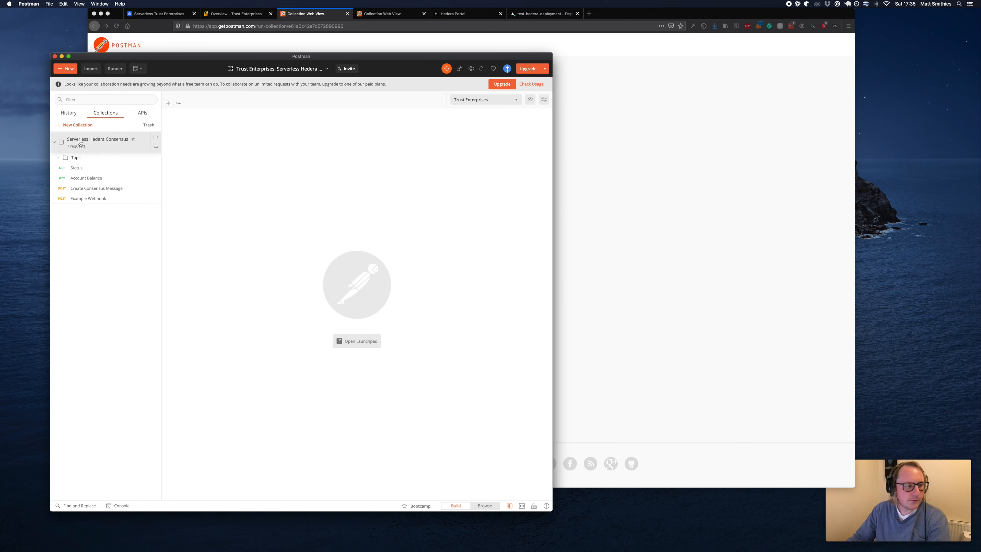
Expand the Topic folder and keep Trust Enterprises as the active environment.
click(59, 159)
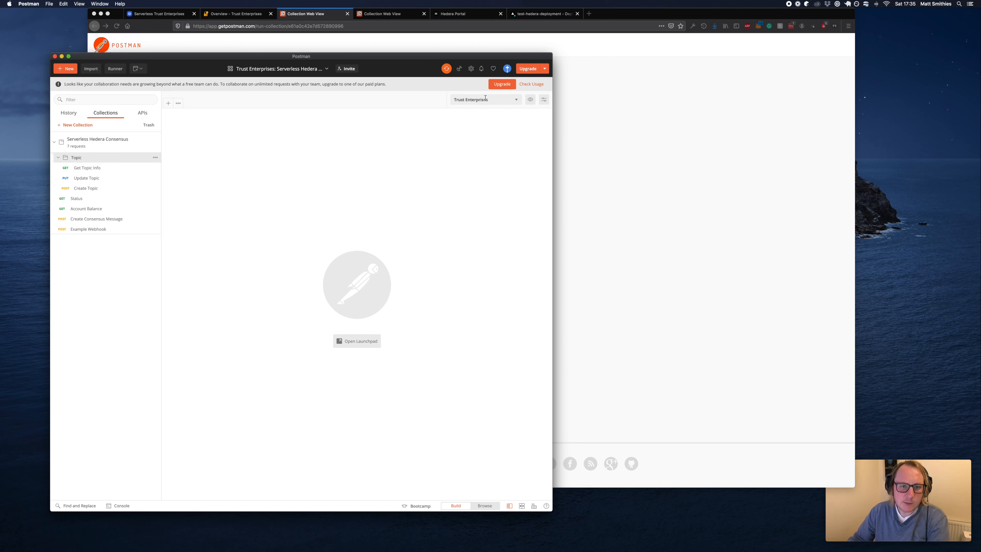
click(517, 99)
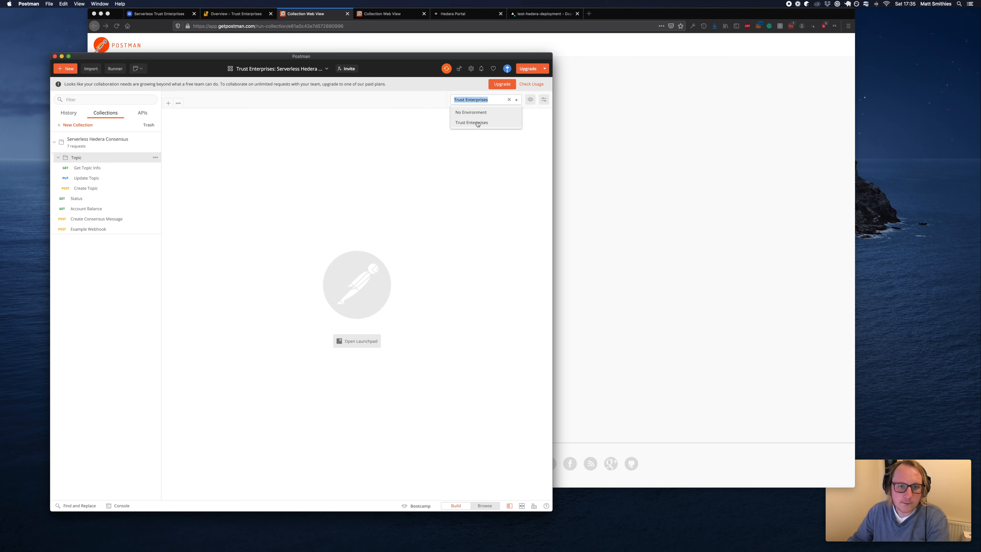
click(474, 123)
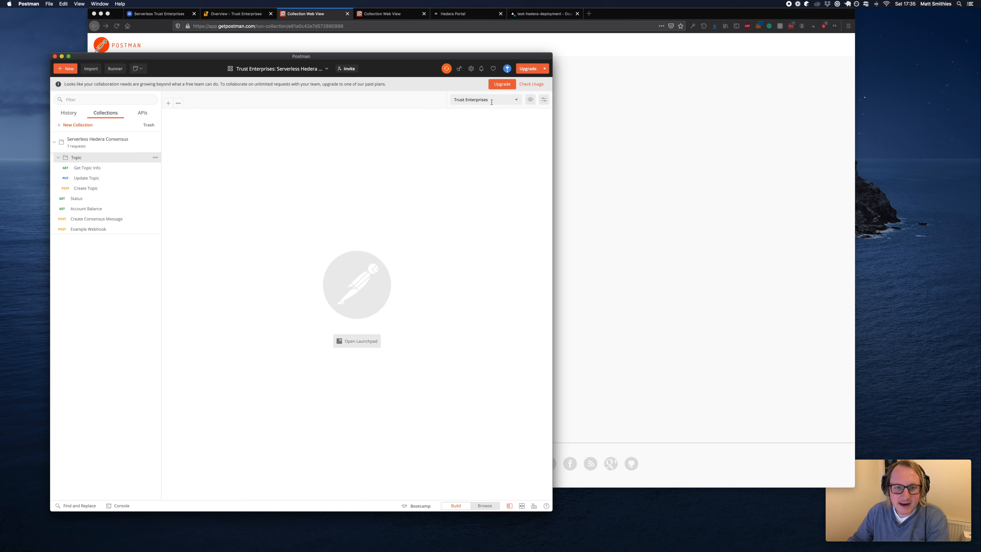
Inspect the Trust Enterprises variables, including the domain URL, then go to the Vercel deployment page.
click(531, 100)
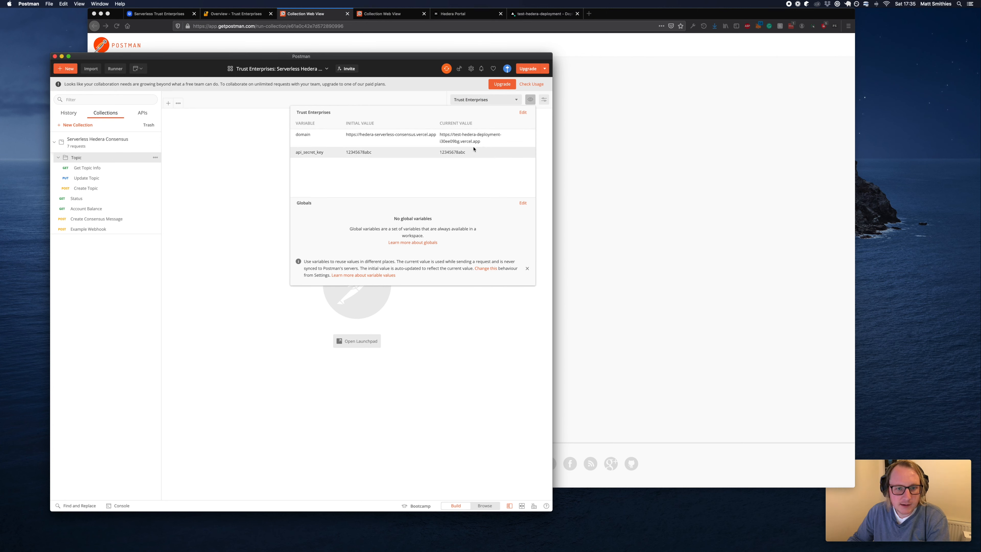
drag(480, 141, 438, 132)
click(447, 136)
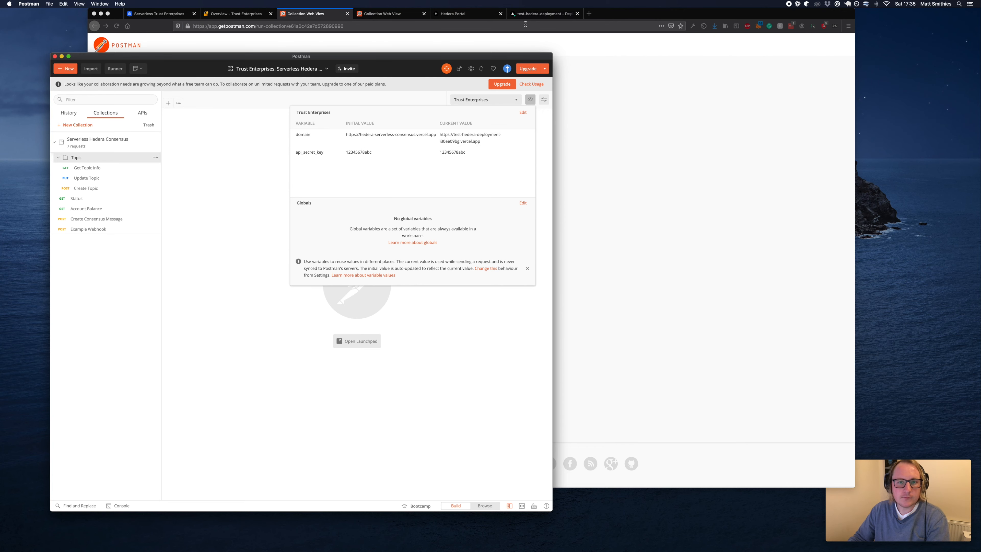
click(520, 16)
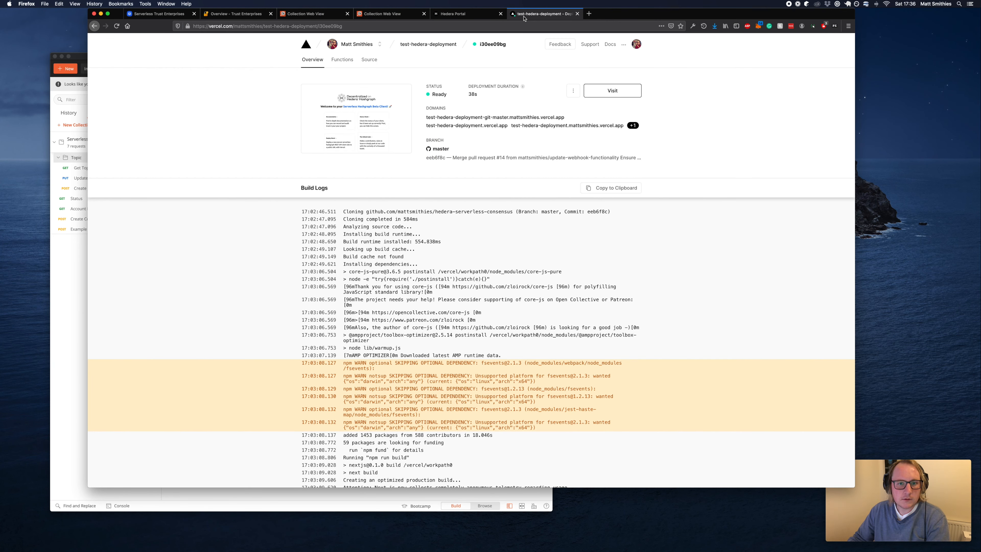
Open the live test-hedera-deployment site, copy its URL, and edit the Trust Enterprises environment.
click(608, 91)
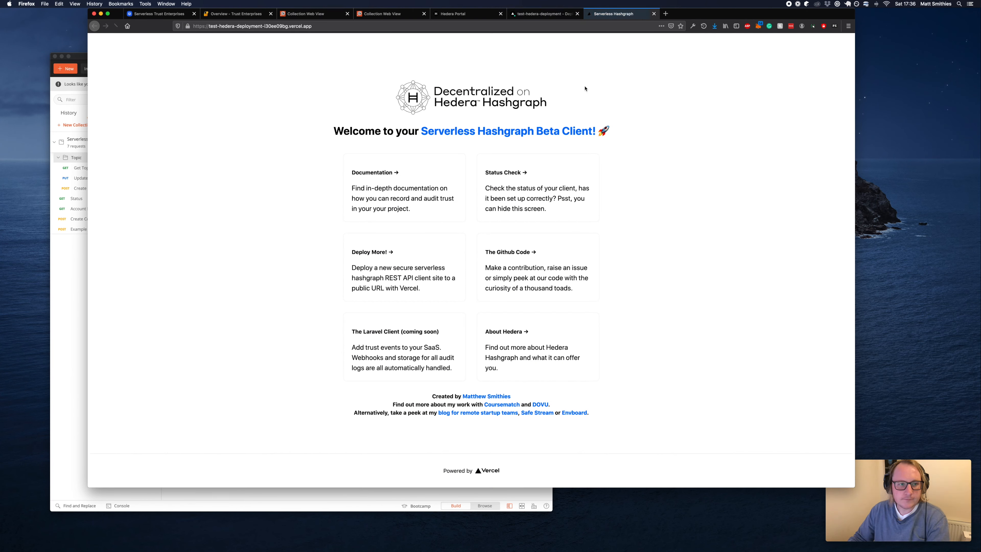
click(250, 25)
key(super+c)
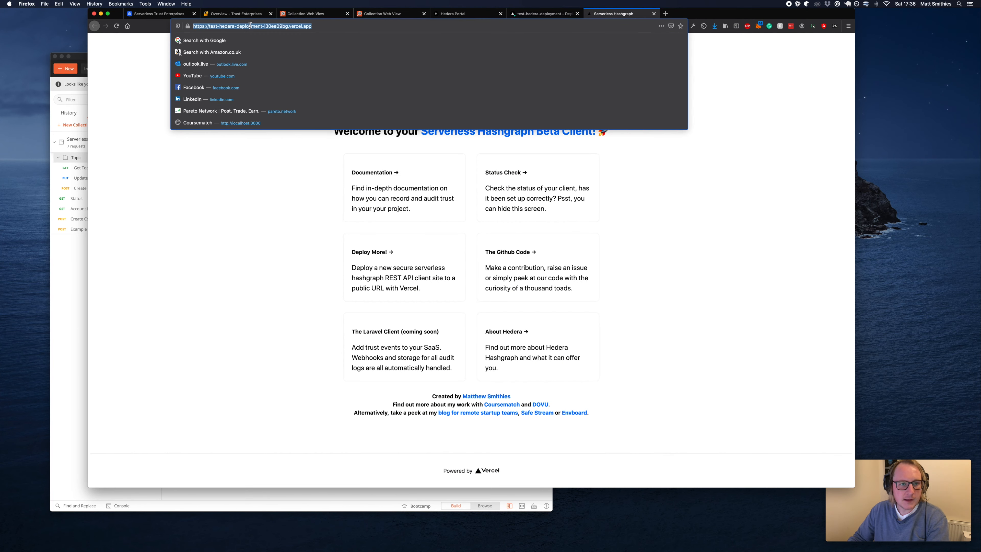
click(76, 303)
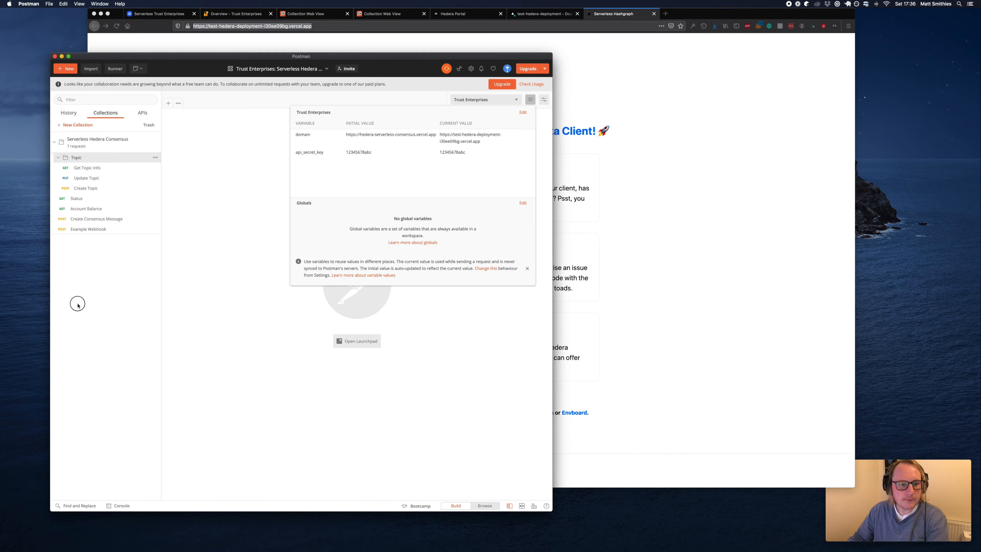
click(521, 113)
Replace the domain value with the pasted deployment URL, minus the trailing slash.
click(339, 195)
key(super+a)
key(super+v)
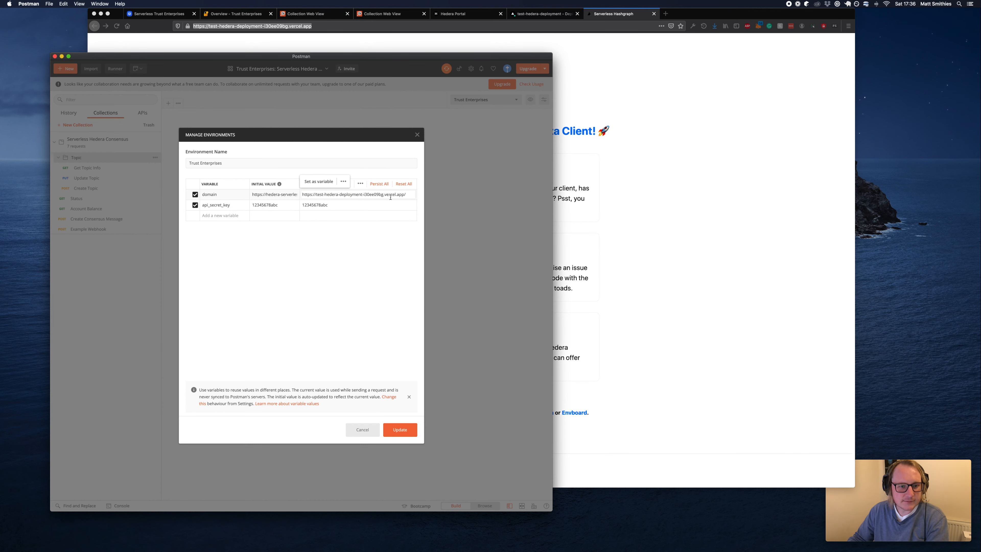
key(BackSpace)
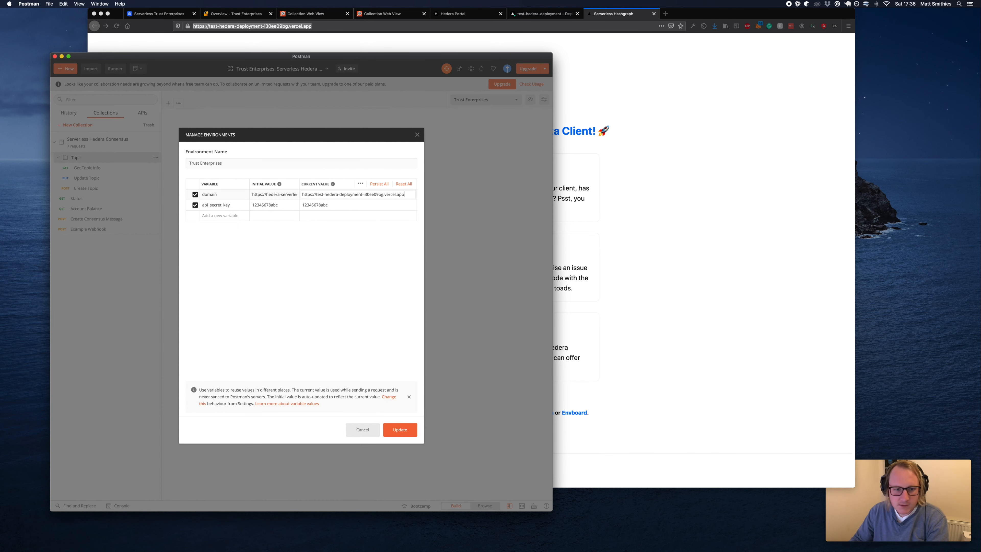
Update the api_secret_key current value and save the Trust Enterprises environment.
click(377, 204)
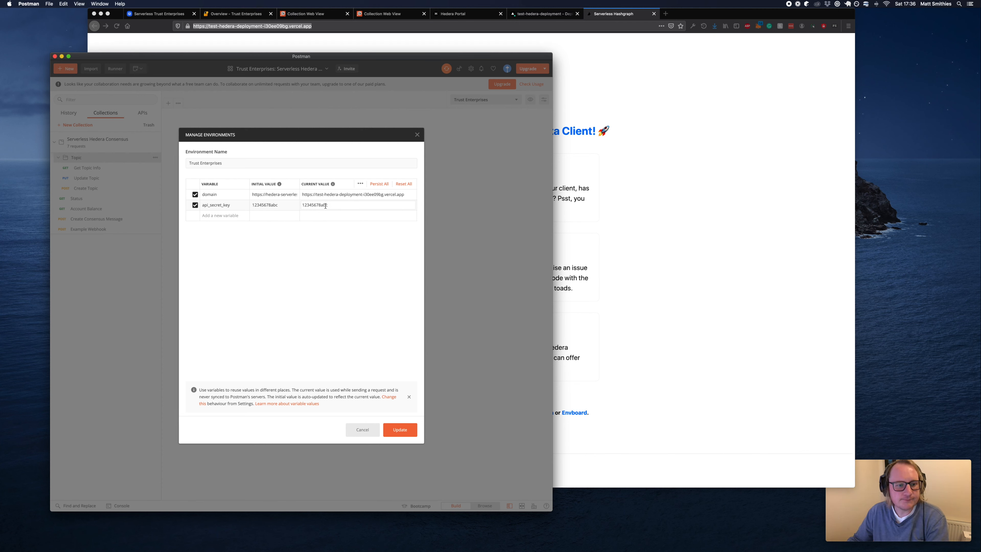
click(400, 430)
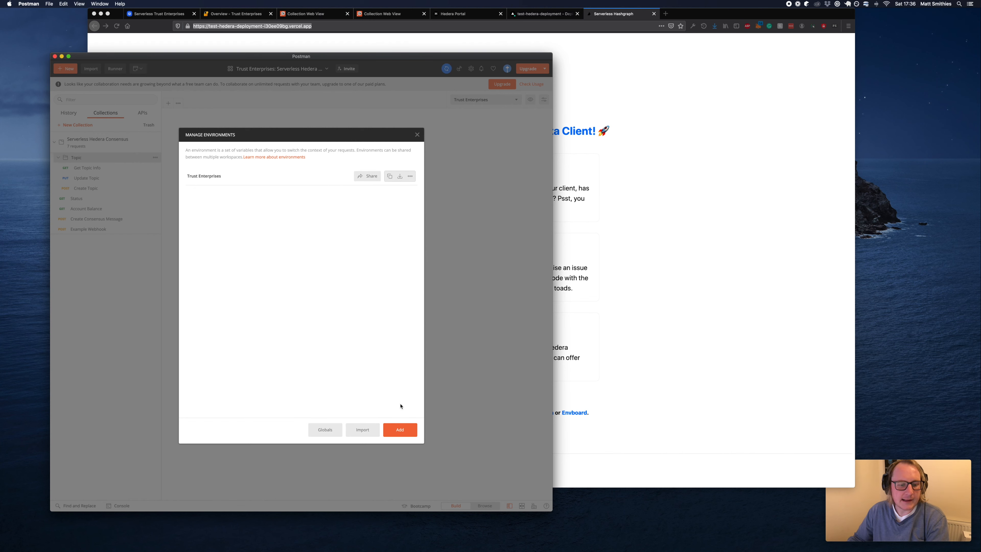
click(418, 135)
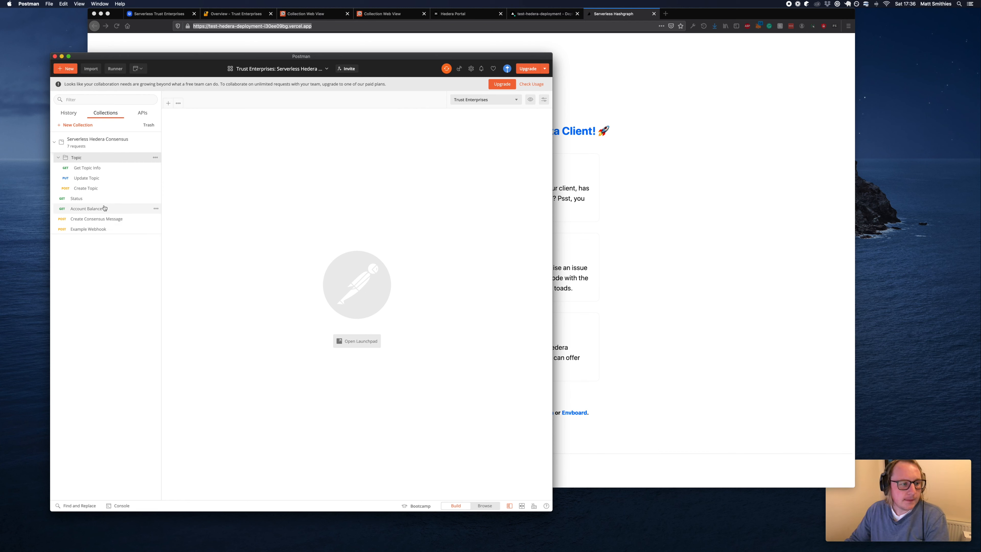
click(97, 198)
Send Status and Account Balance, both returning 200 OK with balance 9999.71485455.
click(496, 133)
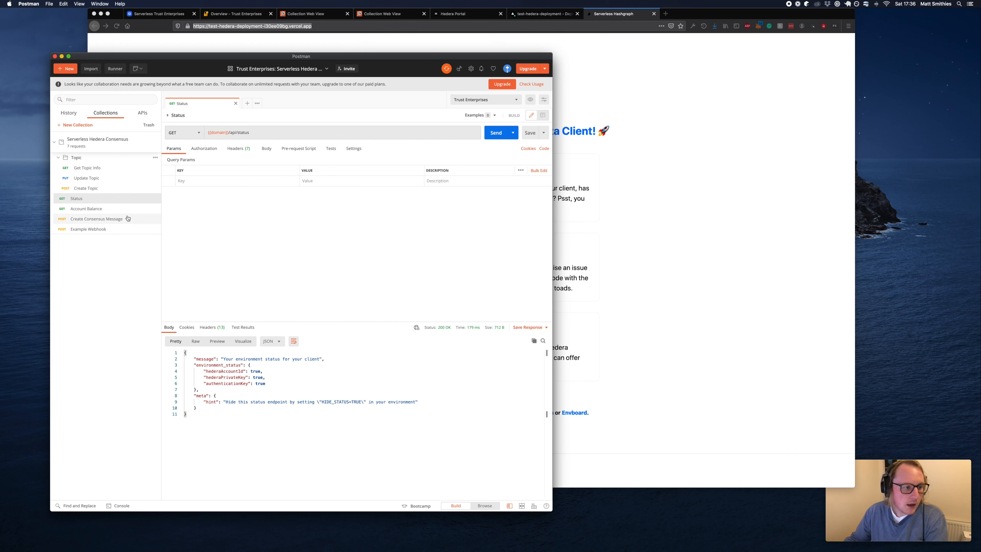
click(118, 210)
click(496, 132)
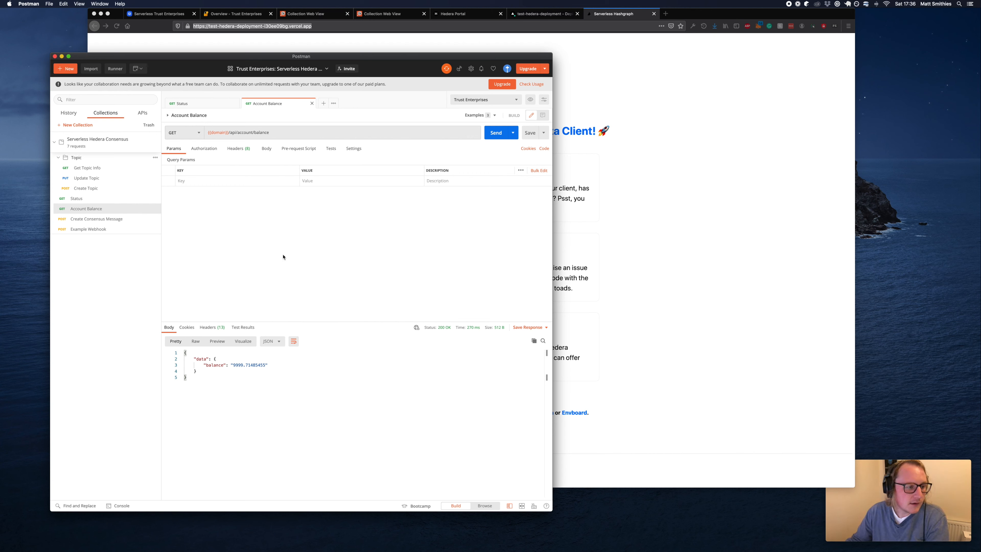
click(90, 189)
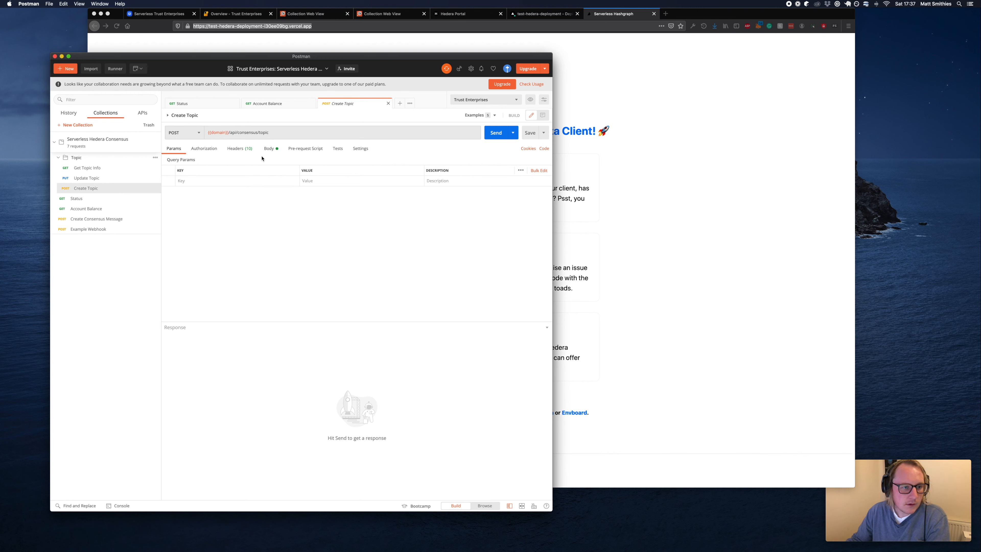
Check Create Topic's {{domain}} URL, its x-api-key header {{api_secret_key}}, and its body fields.
mouse_move(213, 132)
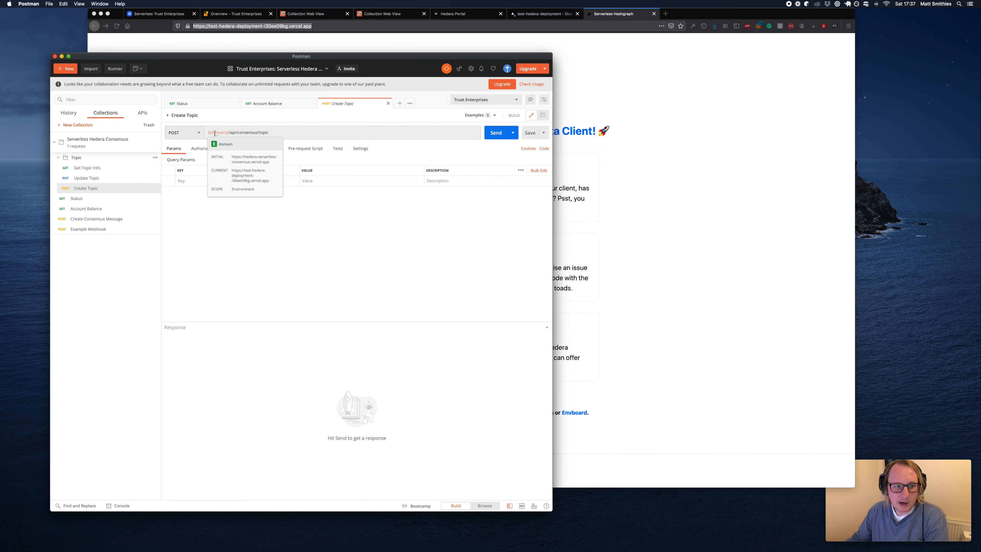
click(238, 149)
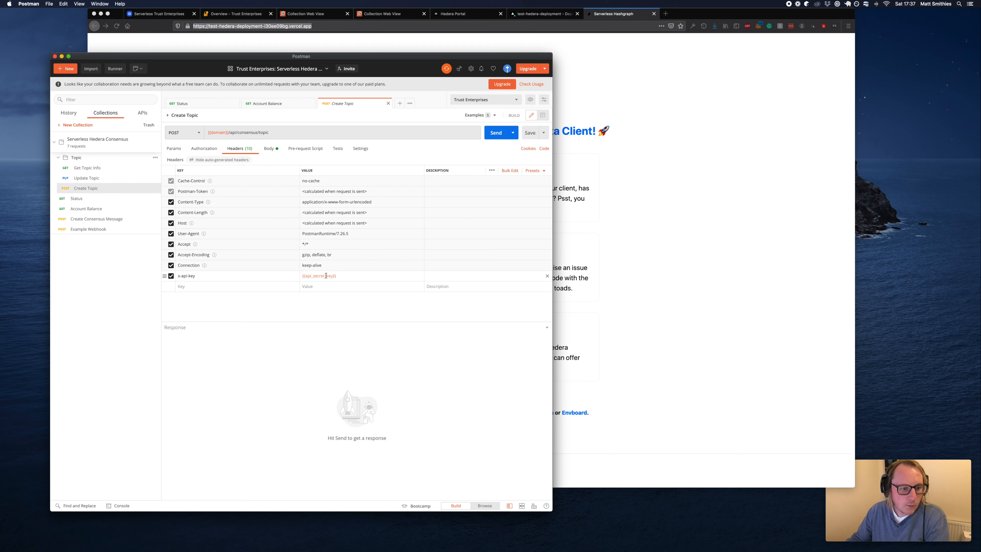
mouse_move(326, 276)
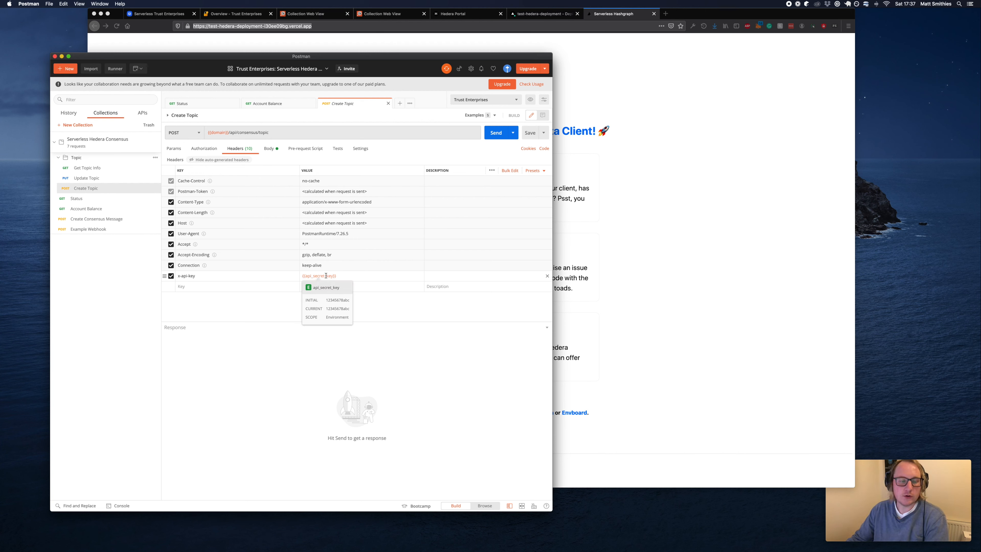
click(270, 148)
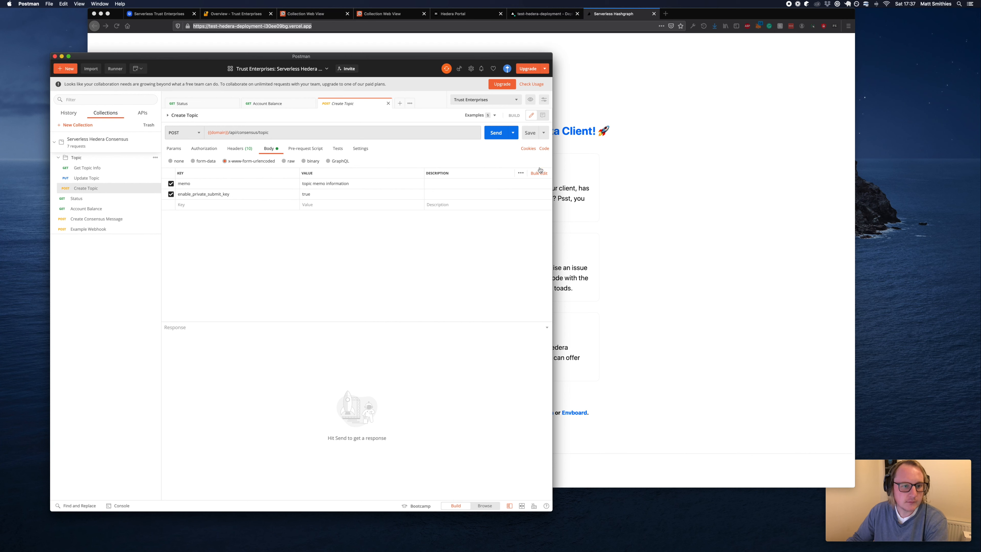
Send Create Topic with memo 'topic memo information about test' and copy the returned topic 77484.
click(381, 186)
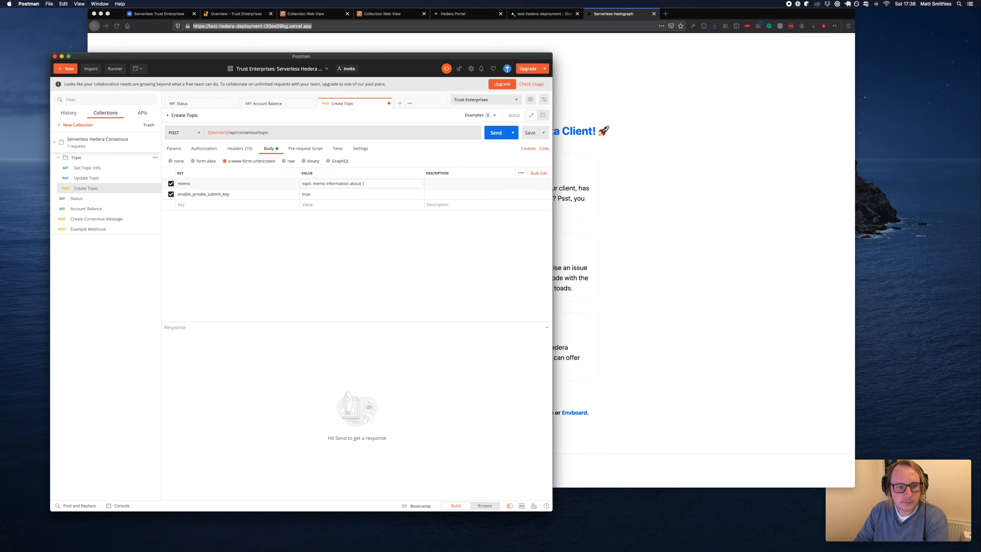
text(test)
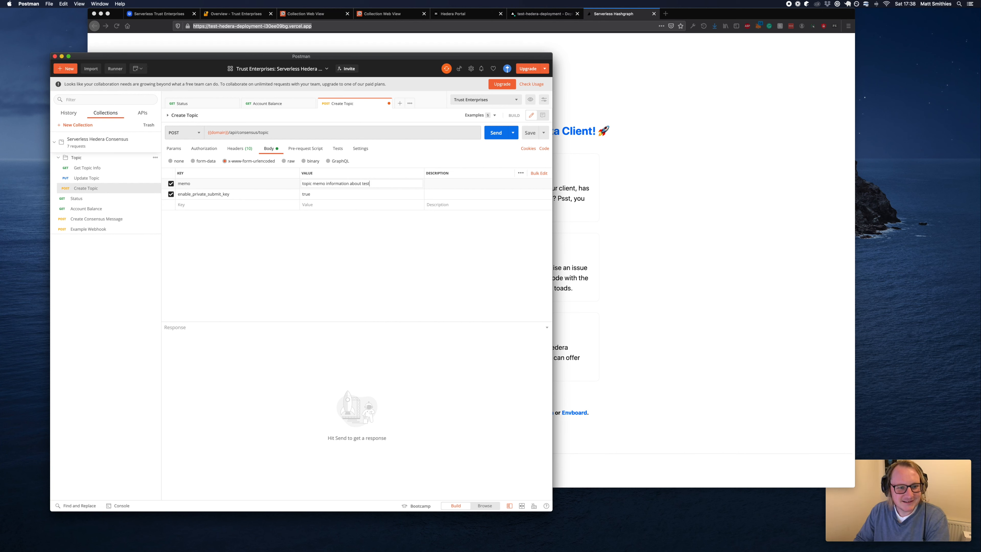
click(496, 133)
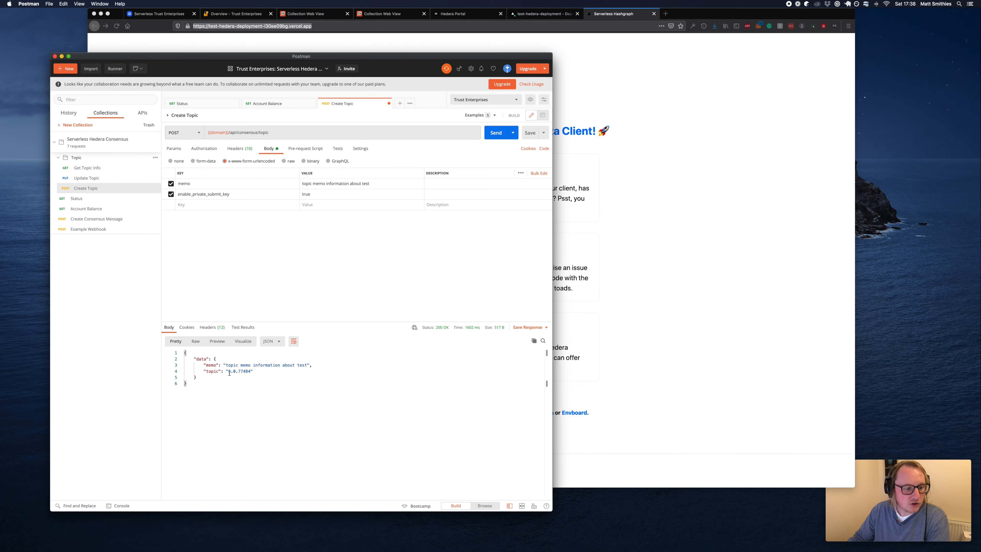
double_click(242, 372)
key(cmd+c)
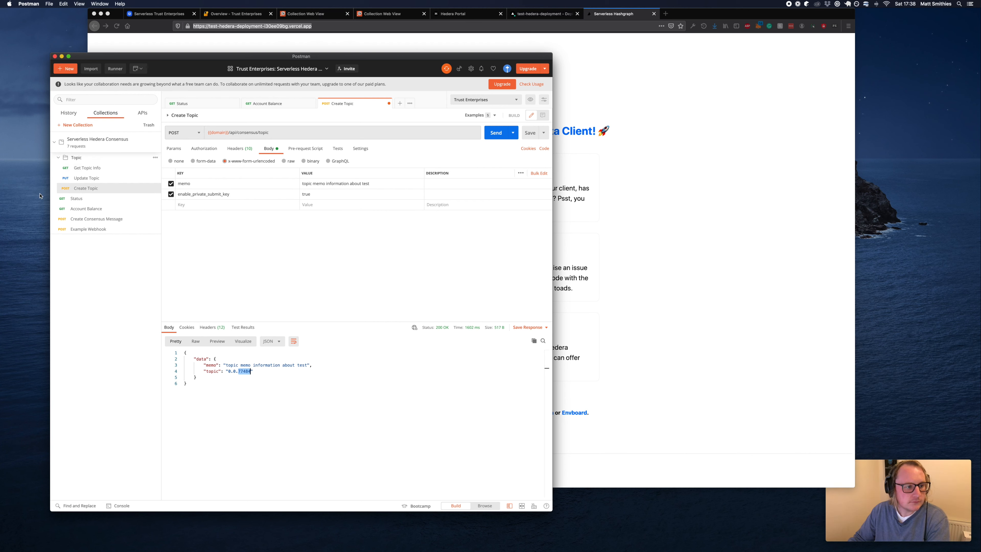
click(92, 219)
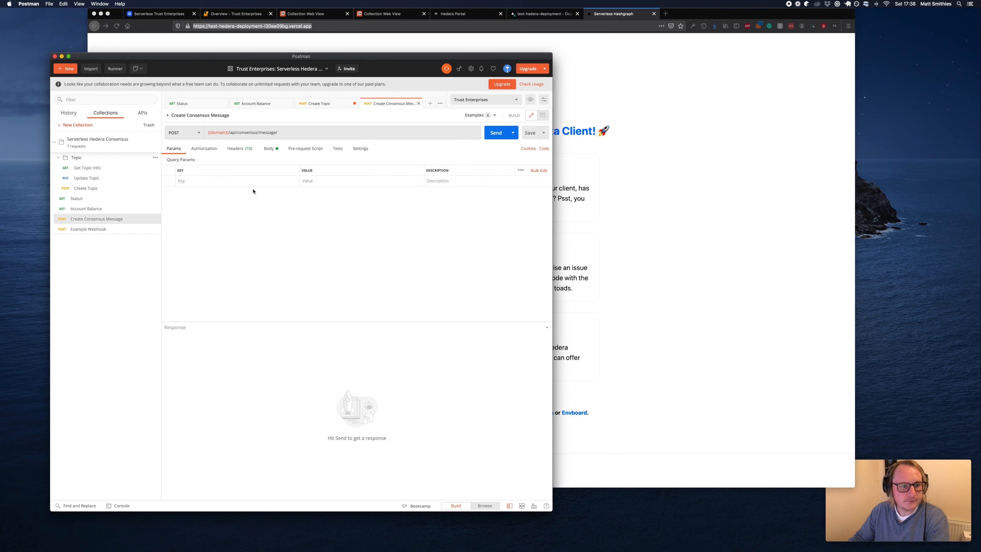
Replace the consensus message body's topic_id 16091 with 77484 and select the 'this is a message' value.
click(268, 149)
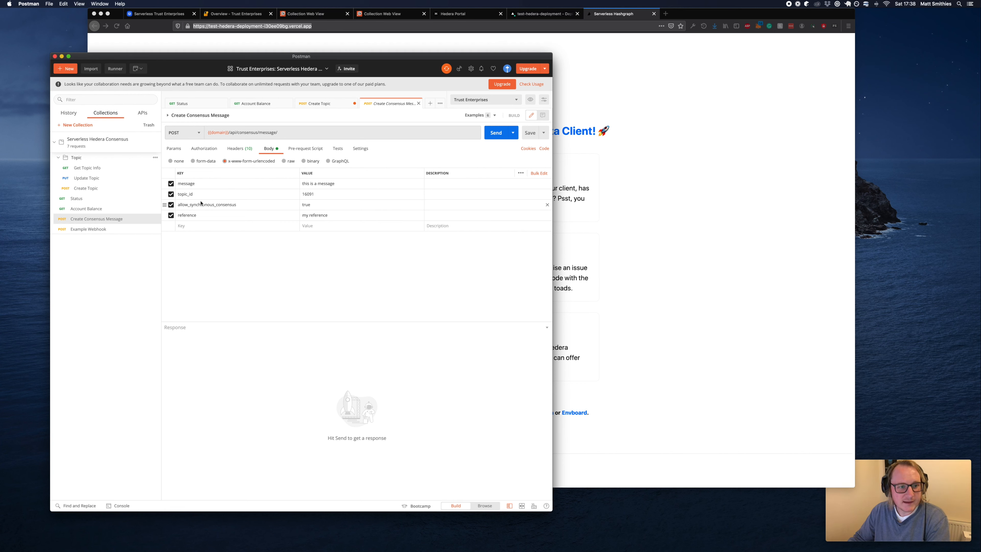
double_click(307, 194)
key(cmd+v)
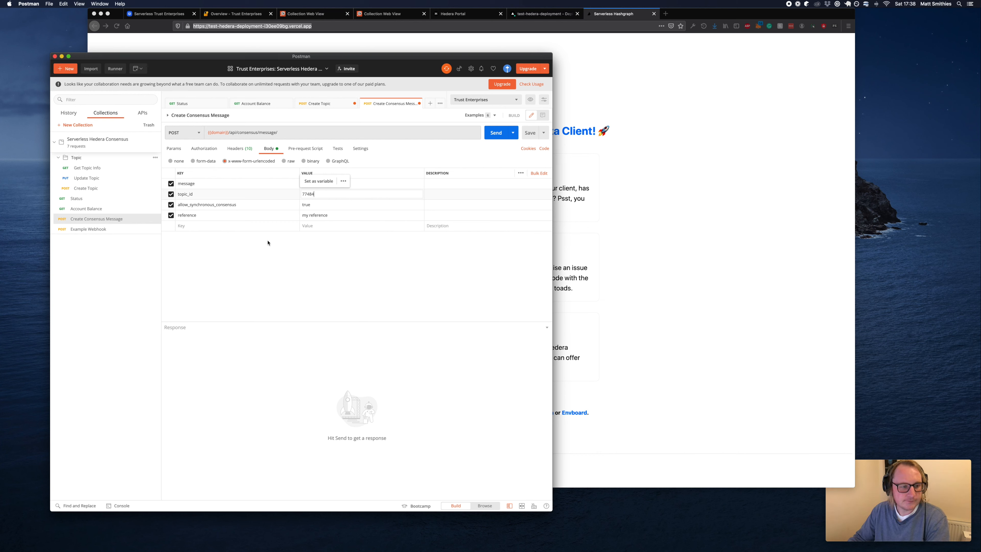
drag(328, 215, 298, 215)
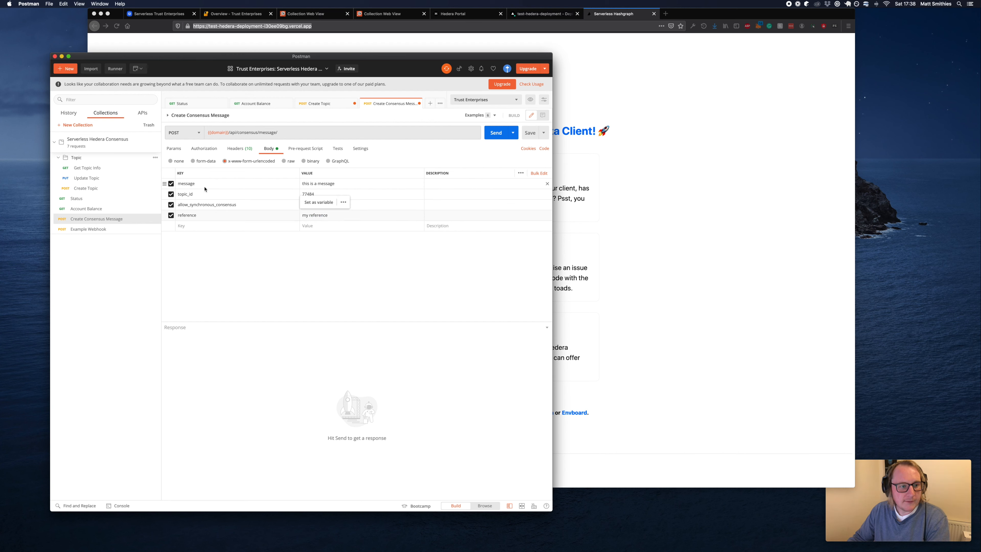
double_click(197, 186)
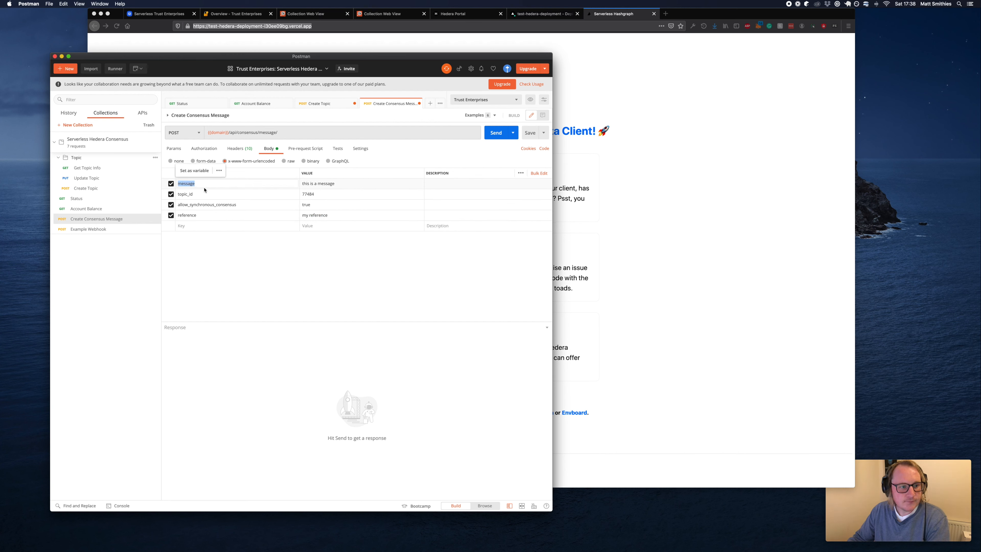
click(314, 182)
triple_click(314, 182)
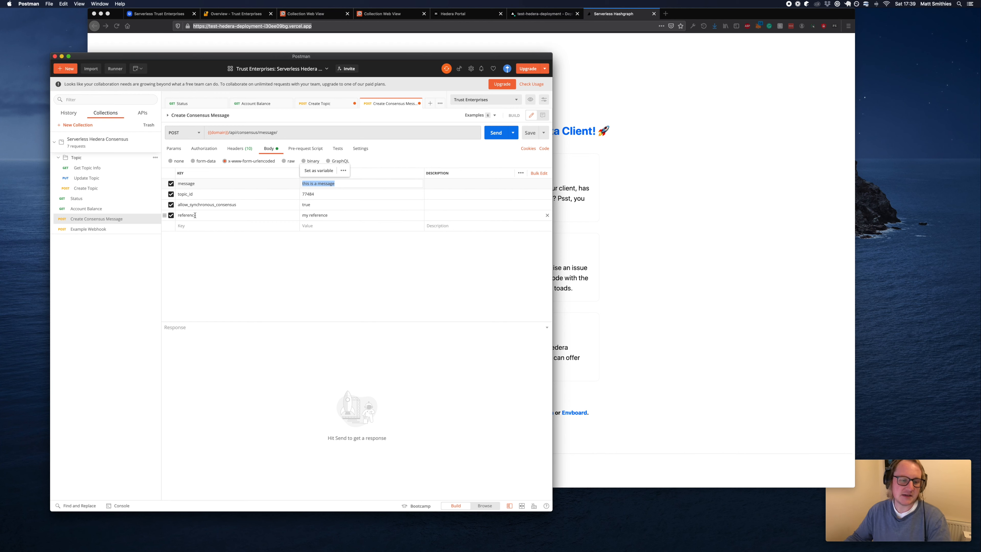
Exclude the reference field, send the message, and check the returned consensus timestamp.
click(171, 215)
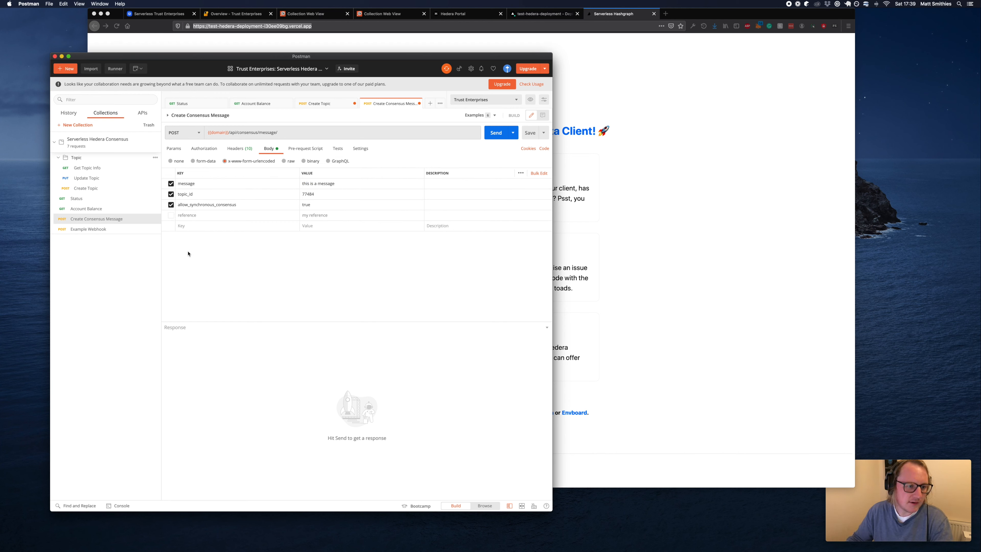
click(496, 133)
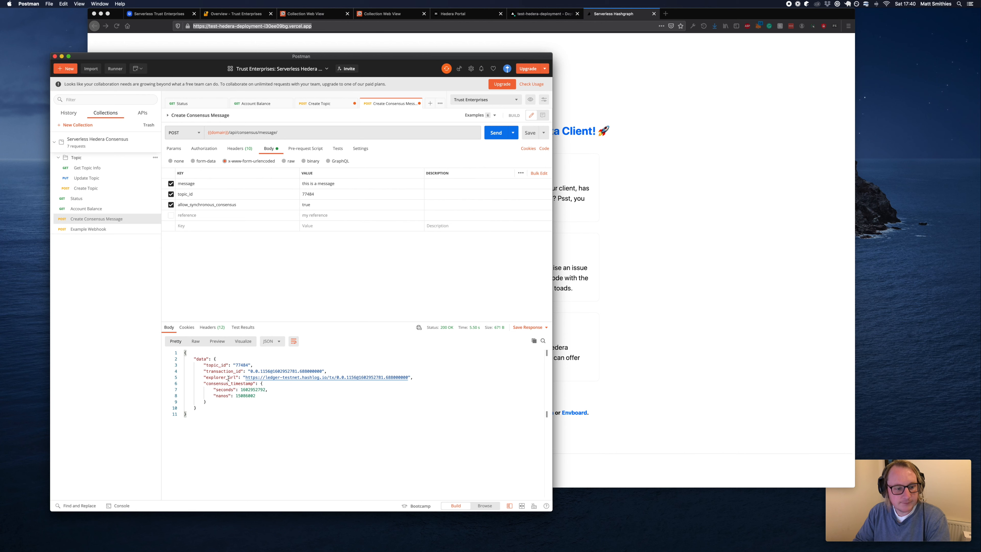
click(402, 387)
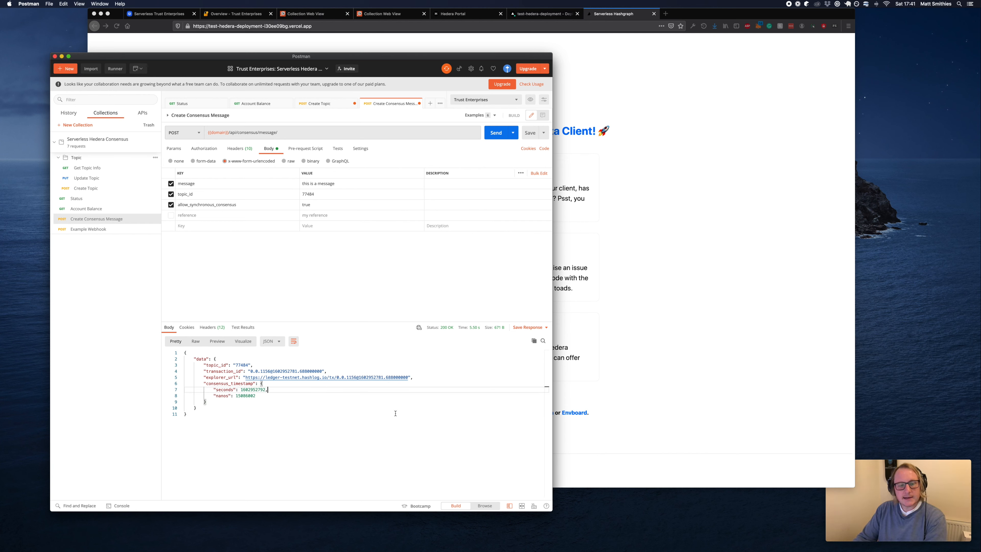